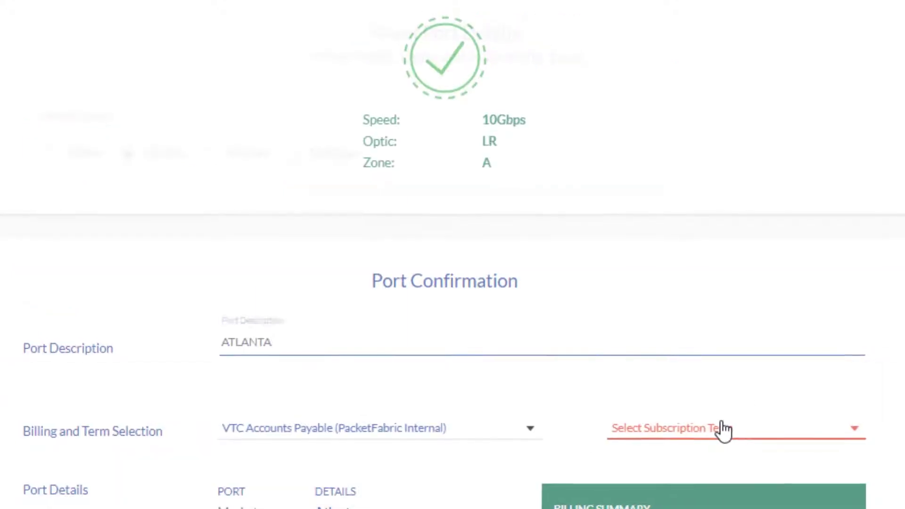
Set the ATLANTA port's subscription term to 1 Month (Month To Month), place the order and acknowledge the port creation.
{"action": "left_click", "coordinate": [722, 429]}
{"action": "left_click", "coordinate": [680, 385]}
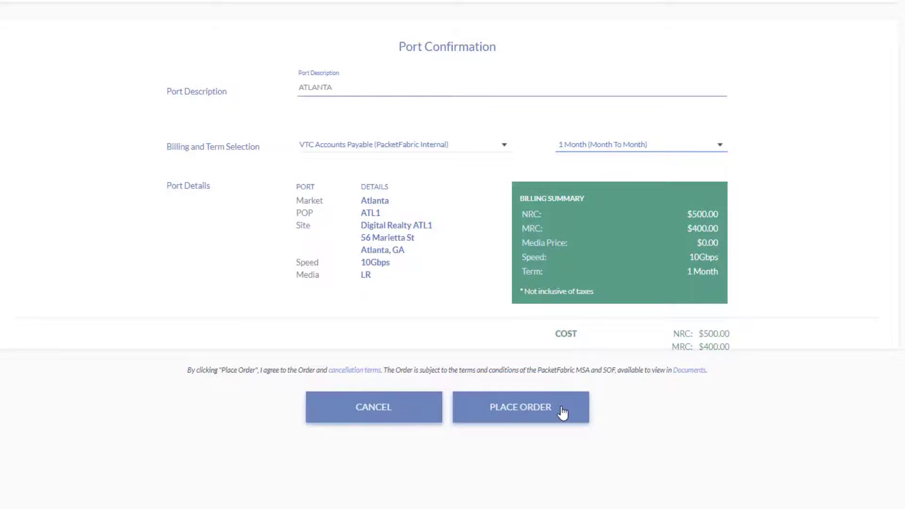
{"action": "left_click", "coordinate": [562, 413]}
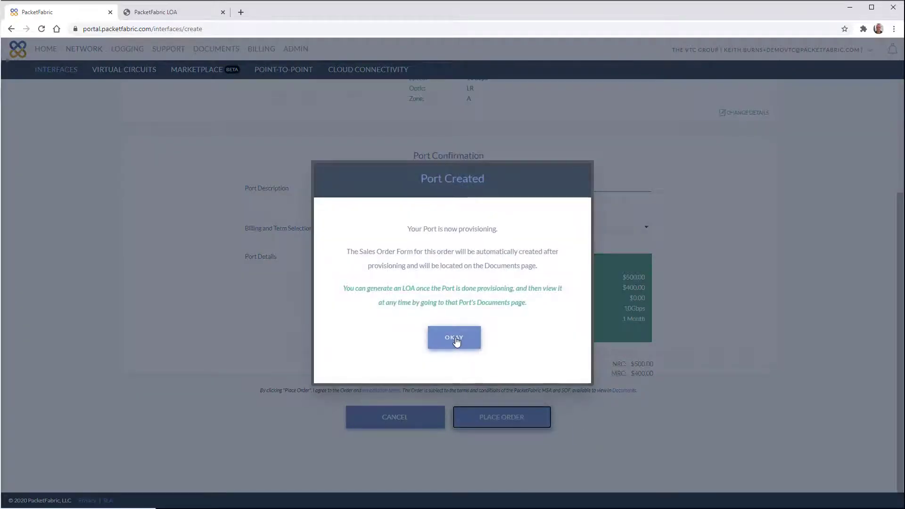
{"action": "left_click", "coordinate": [455, 338]}
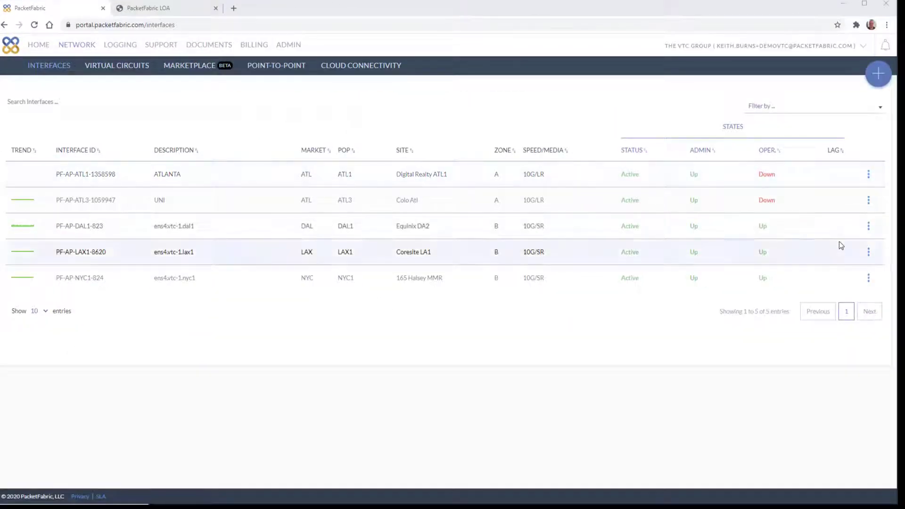
View the port details and active virtual circuits of the Dallas interface ens4.vtc-1.dal1.
{"action": "left_click", "coordinate": [831, 198]}
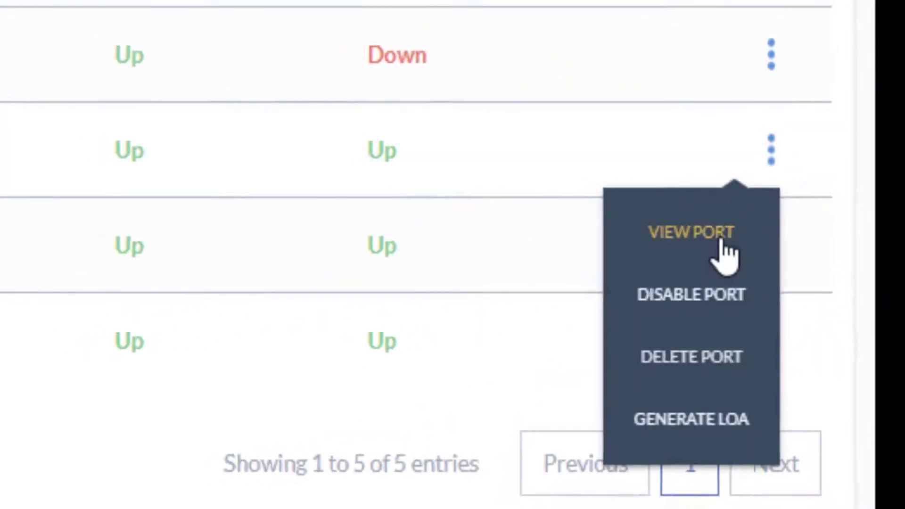
{"action": "left_click", "coordinate": [818, 252]}
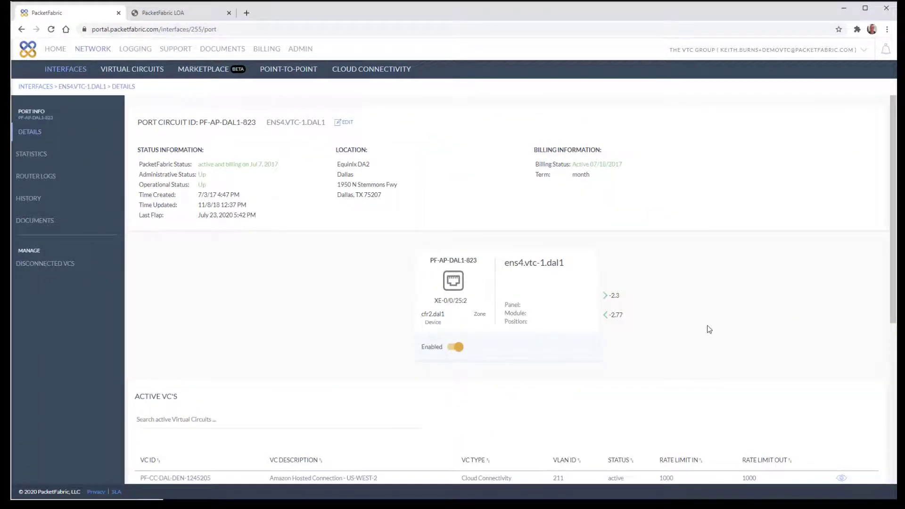
{"action": "scroll", "coordinate": [755, 340], "scroll_direction": "down", "scroll_amount": 6}
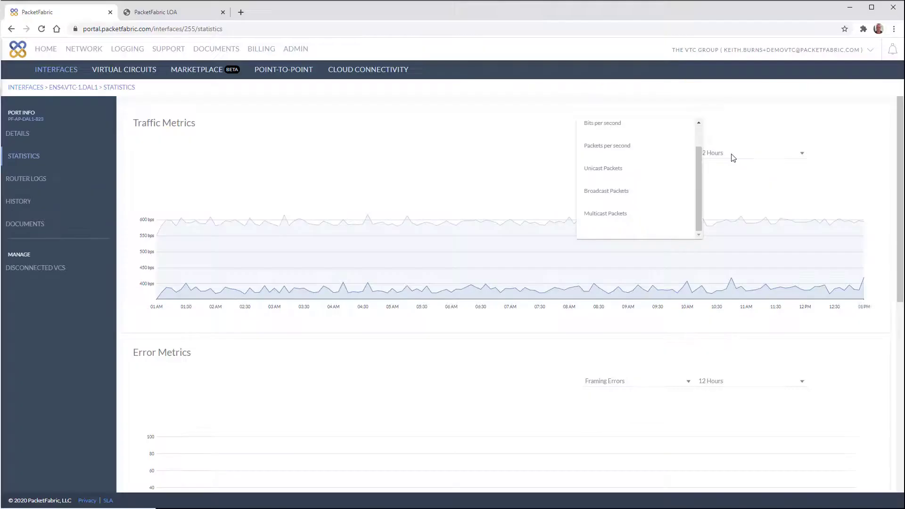
Examine the unit and time-range options for the Dallas port's traffic and error metrics.
{"action": "left_click", "coordinate": [731, 153]}
{"action": "left_click", "coordinate": [731, 154]}
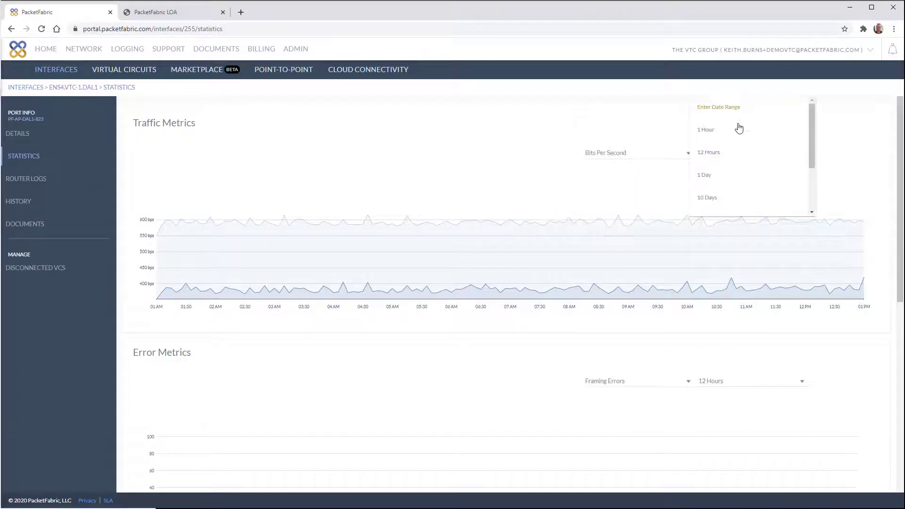
{"action": "double_click", "coordinate": [600, 383]}
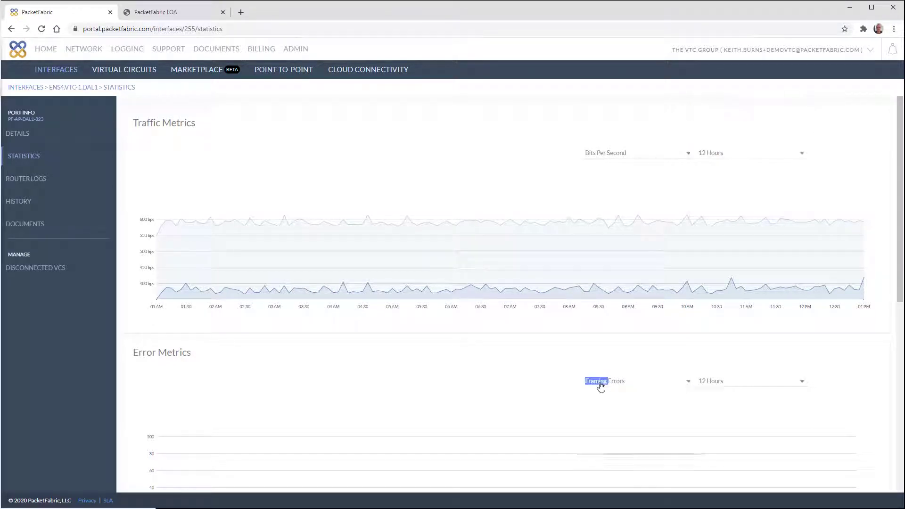
{"action": "left_click", "coordinate": [601, 384]}
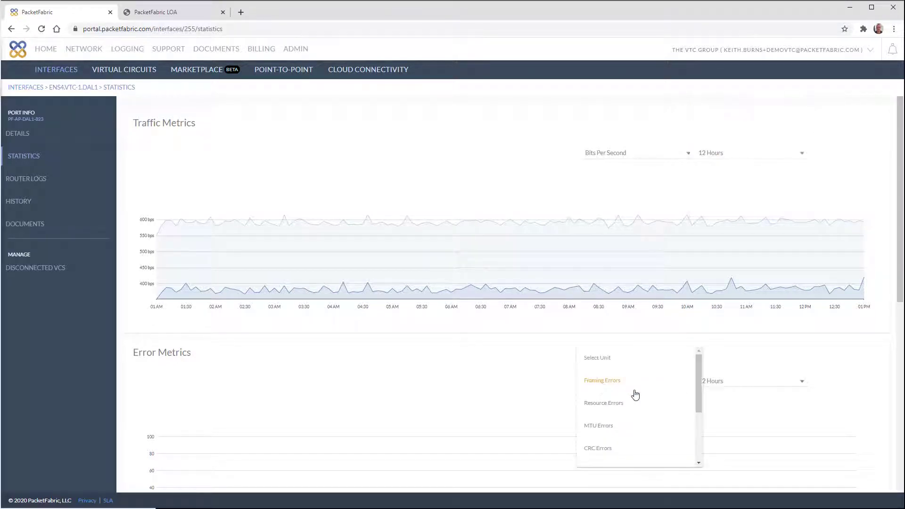
{"action": "left_click", "coordinate": [724, 383]}
{"action": "left_click", "coordinate": [718, 380]}
{"action": "scroll", "coordinate": [724, 401], "scroll_direction": "down", "scroll_amount": 1}
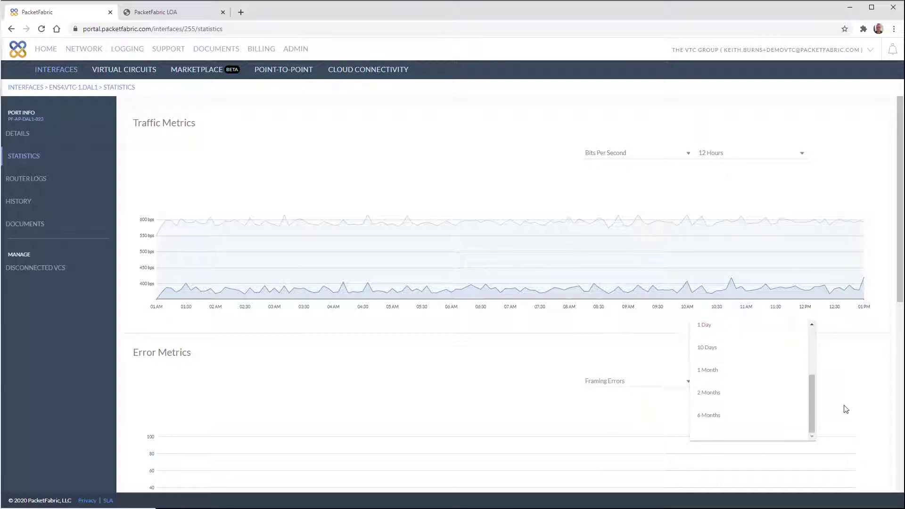
Check the optics metric options for the Dallas port and open its router logs.
{"action": "scroll", "coordinate": [841, 406], "scroll_direction": "down", "scroll_amount": 6}
{"action": "left_click", "coordinate": [646, 322]}
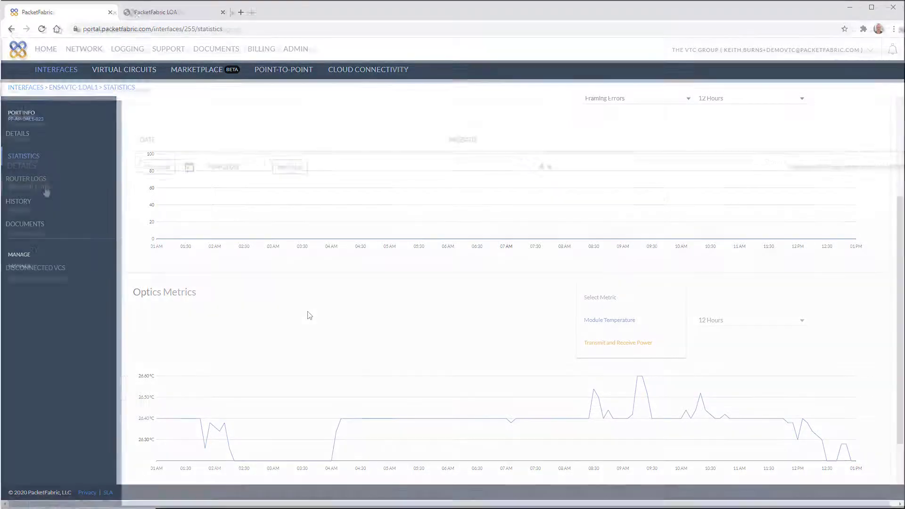
{"action": "left_click", "coordinate": [43, 180]}
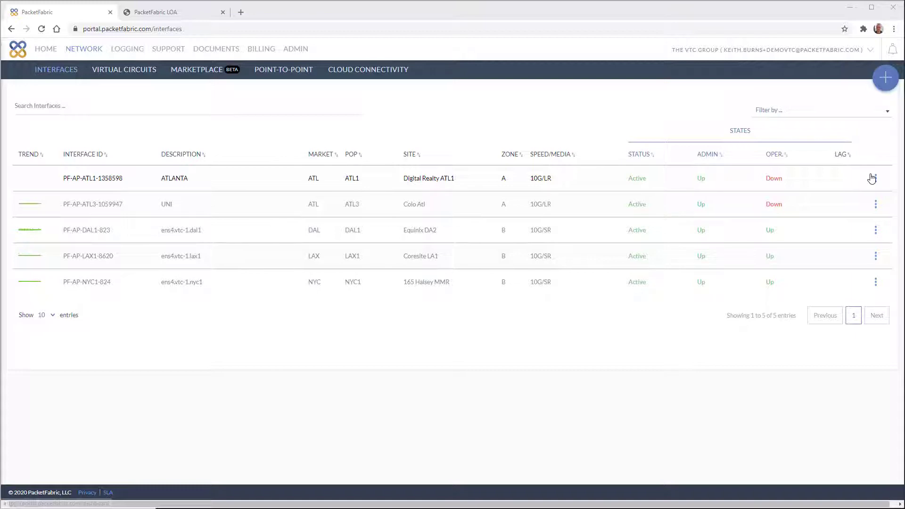
Generate an LOA for the ATLANTA port with the customer name ATLANTA SITE and review the letter.
{"action": "left_click", "coordinate": [873, 178]}
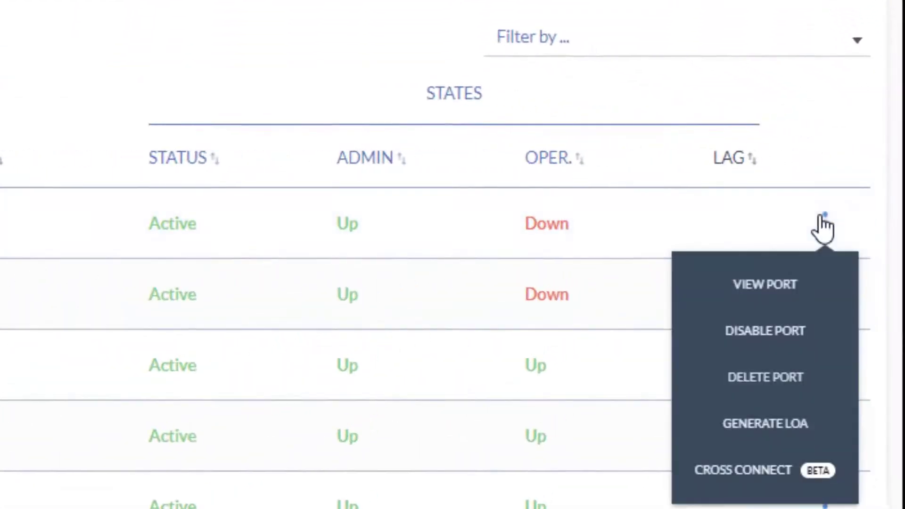
{"action": "left_click", "coordinate": [768, 424]}
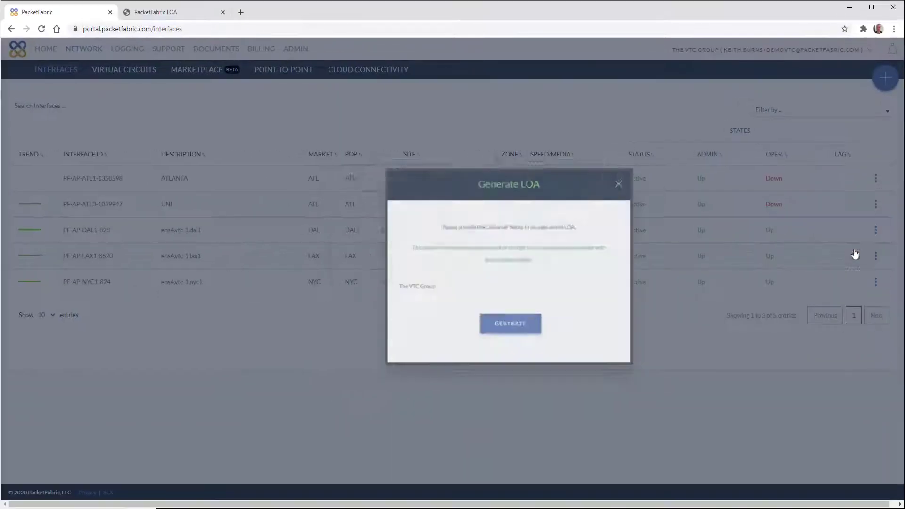
{"action": "left_click", "coordinate": [414, 289]}
{"action": "type", "text": "ATLANTA SITE"}
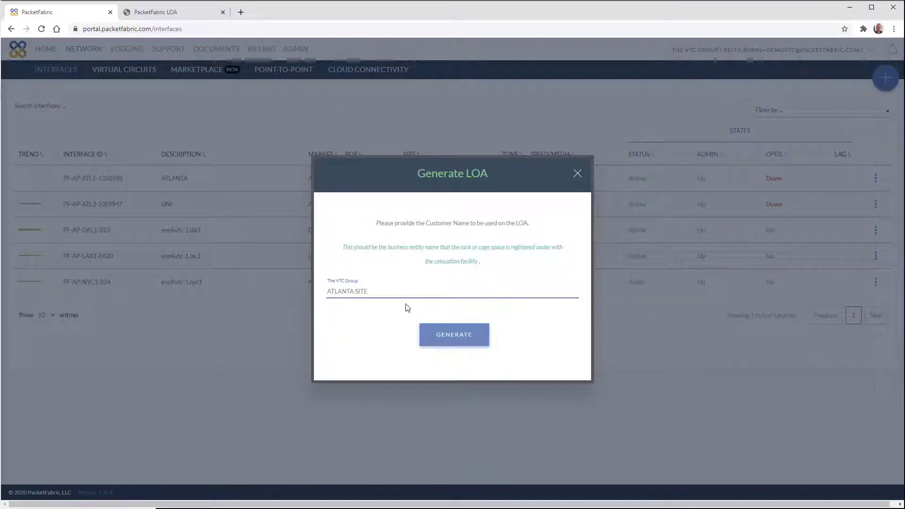
{"action": "left_click", "coordinate": [454, 334]}
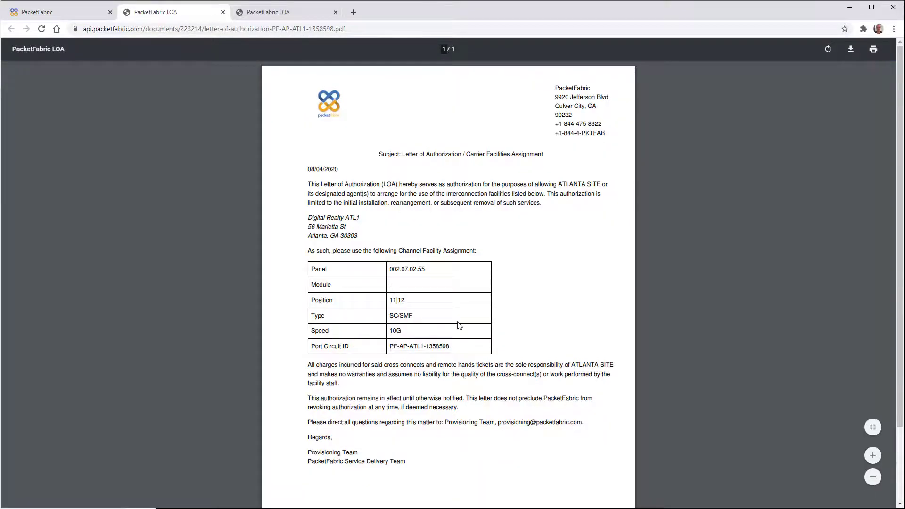
{"action": "scroll", "coordinate": [492, 296], "scroll_direction": "up", "scroll_amount": 2, "text": "ctrl"}
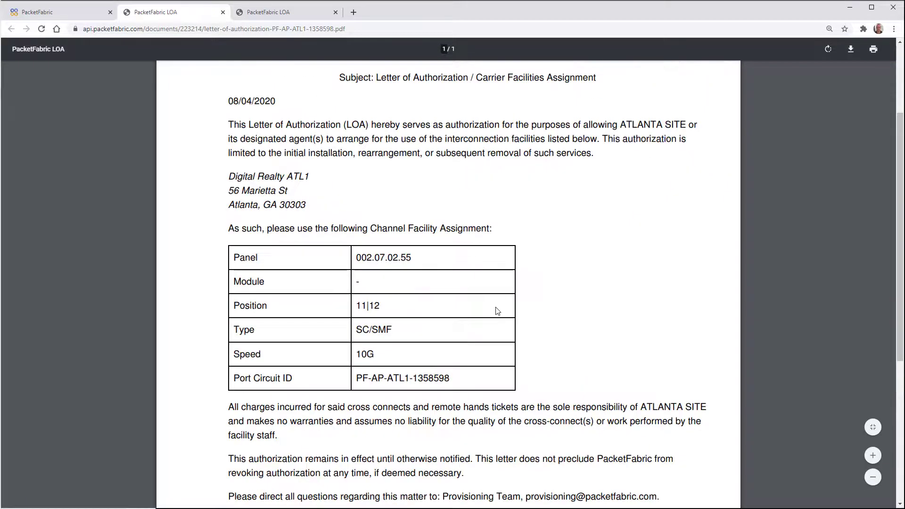
{"action": "scroll", "coordinate": [498, 312], "scroll_direction": "down", "scroll_amount": 3}
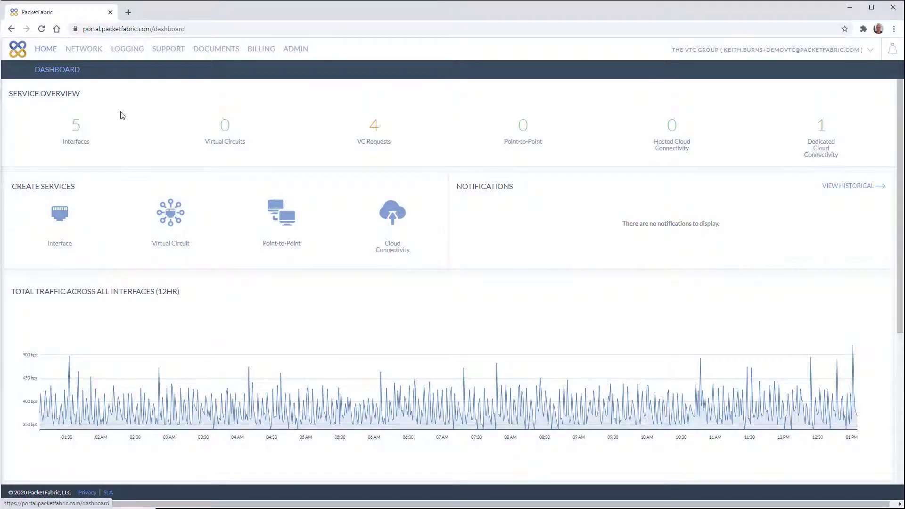
Start a backbone virtual circuit with ATLANTA as the source interface and ens4.vtc-1.dal1 in Dallas as the destination.
{"action": "left_click", "coordinate": [225, 129]}
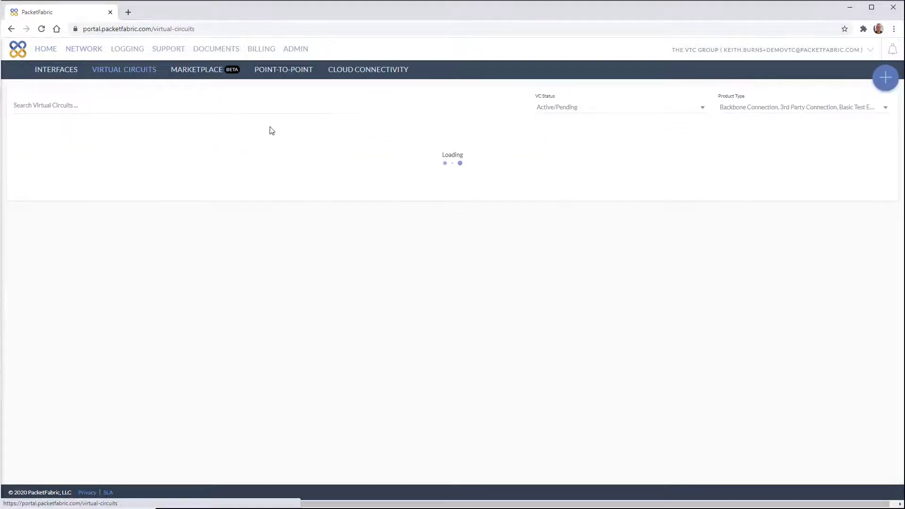
{"action": "left_click", "coordinate": [877, 77]}
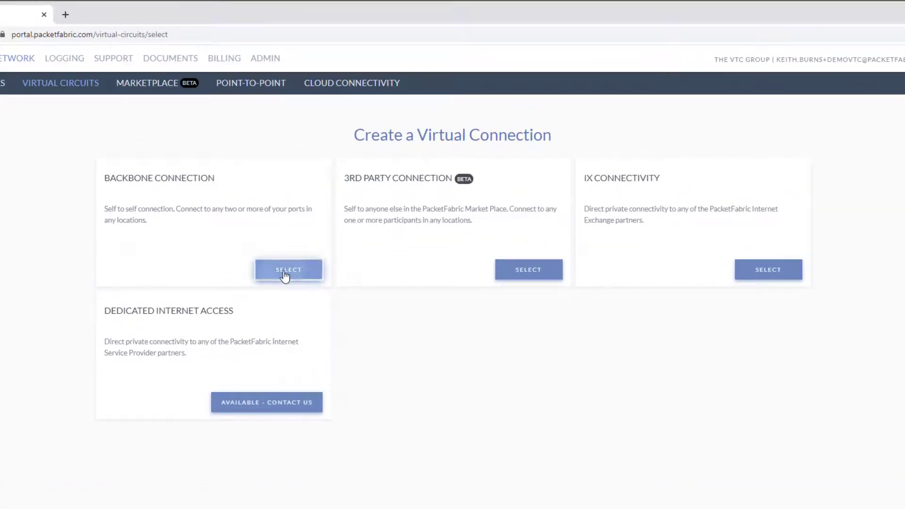
{"action": "left_click", "coordinate": [285, 273]}
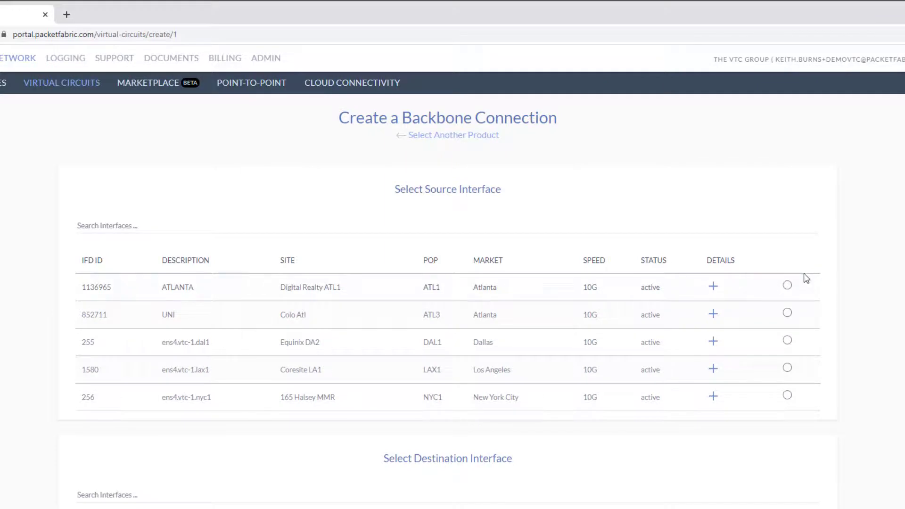
{"action": "left_click", "coordinate": [787, 286]}
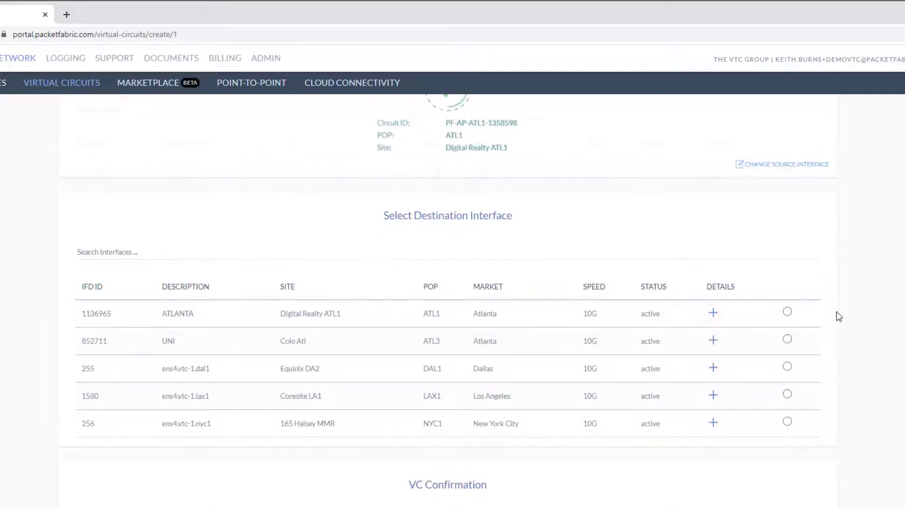
{"action": "left_click", "coordinate": [787, 367]}
Choose the Long-haul Dedicated pricing plan with a 1 Month (Month To Month) term and 1G speed.
{"action": "left_click", "coordinate": [102, 274]}
{"action": "left_click", "coordinate": [185, 349]}
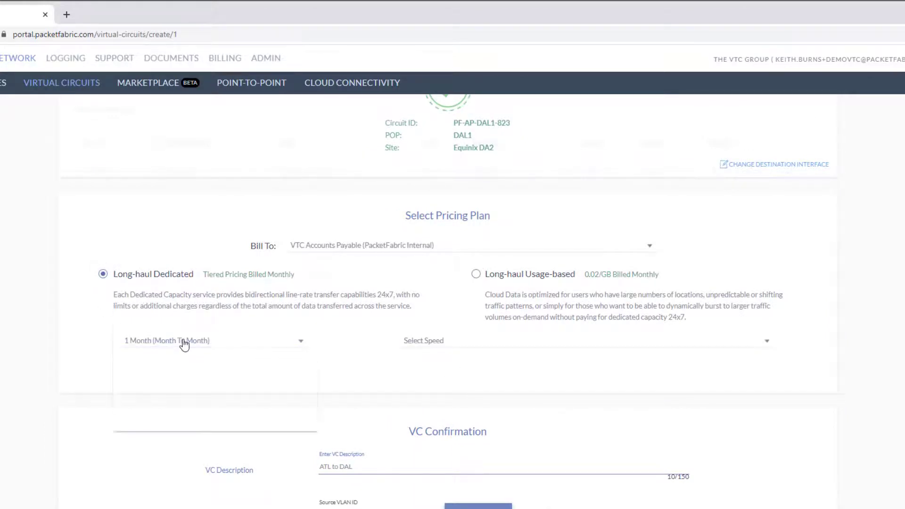
{"action": "left_click", "coordinate": [462, 344]}
{"action": "scroll", "coordinate": [446, 389], "scroll_direction": "down", "scroll_amount": 3}
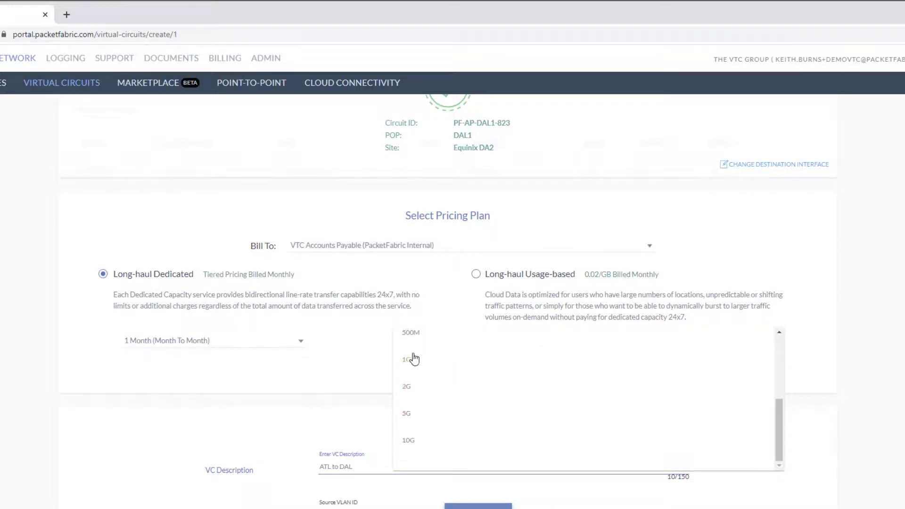
{"action": "left_click", "coordinate": [412, 358]}
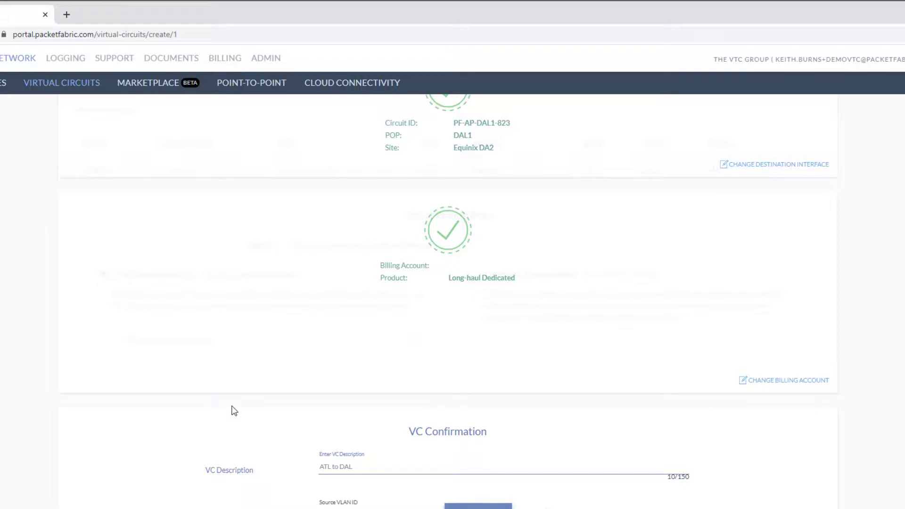
Review the VC confirmation, place the order for the ATL to DAL circuit and acknowledge the dispatched request.
{"action": "scroll", "coordinate": [237, 405], "scroll_direction": "down", "scroll_amount": 5}
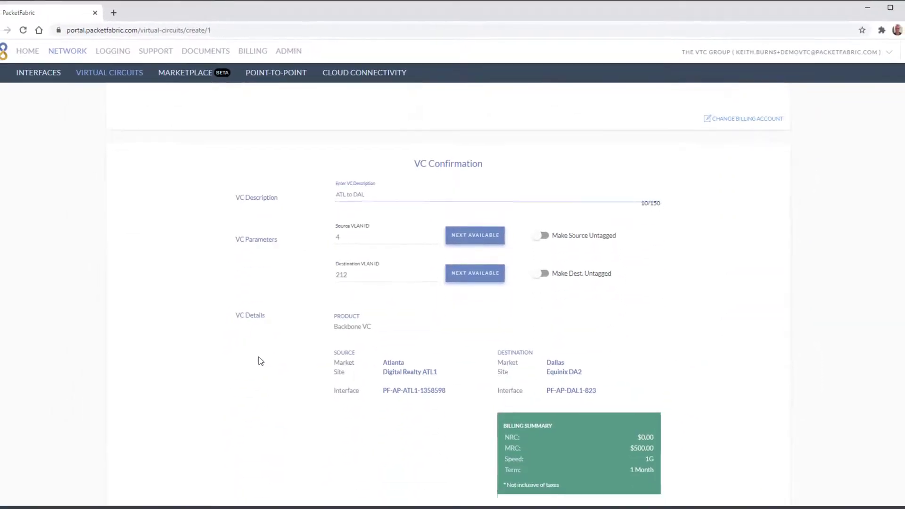
{"action": "scroll", "coordinate": [259, 362], "scroll_direction": "down", "scroll_amount": 5}
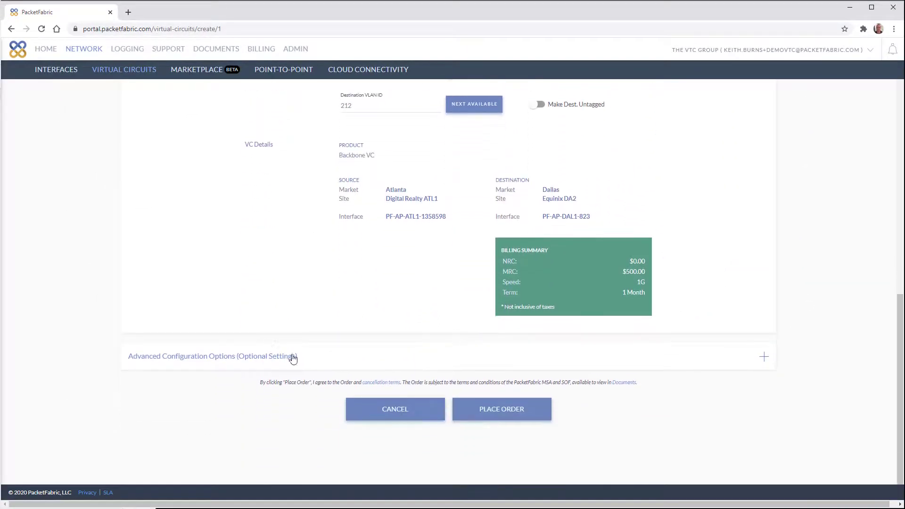
{"action": "left_click", "coordinate": [488, 409]}
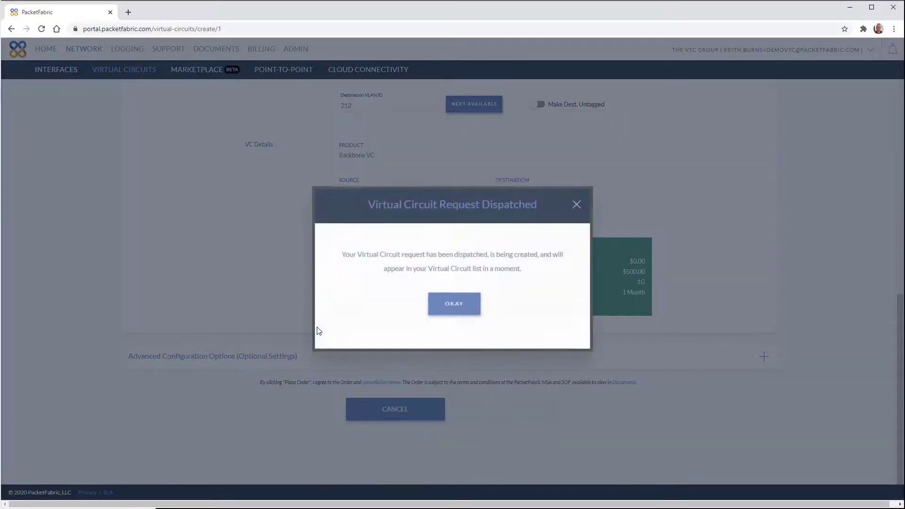
{"action": "left_click", "coordinate": [461, 309]}
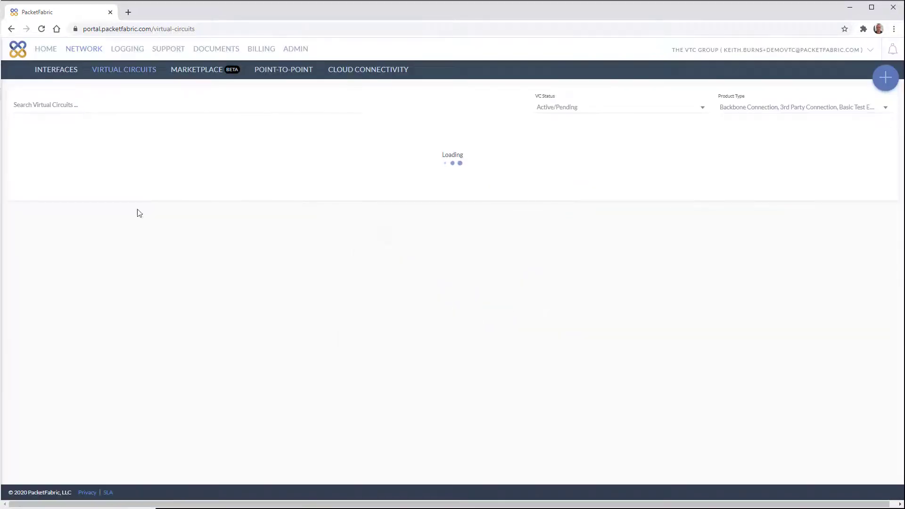
Start a new hosted cloud connectivity service from the dashboard with AWS as the cloud provider.
{"action": "left_click", "coordinate": [19, 51]}
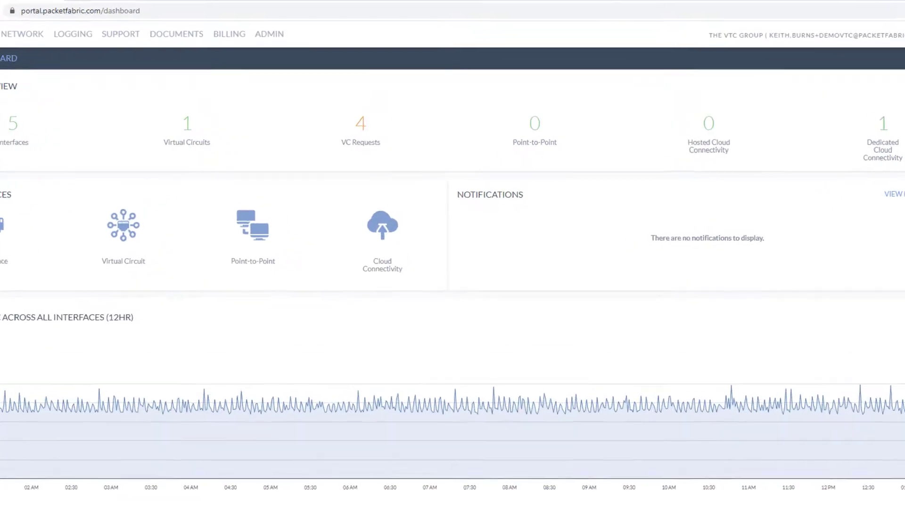
{"action": "left_click", "coordinate": [383, 225]}
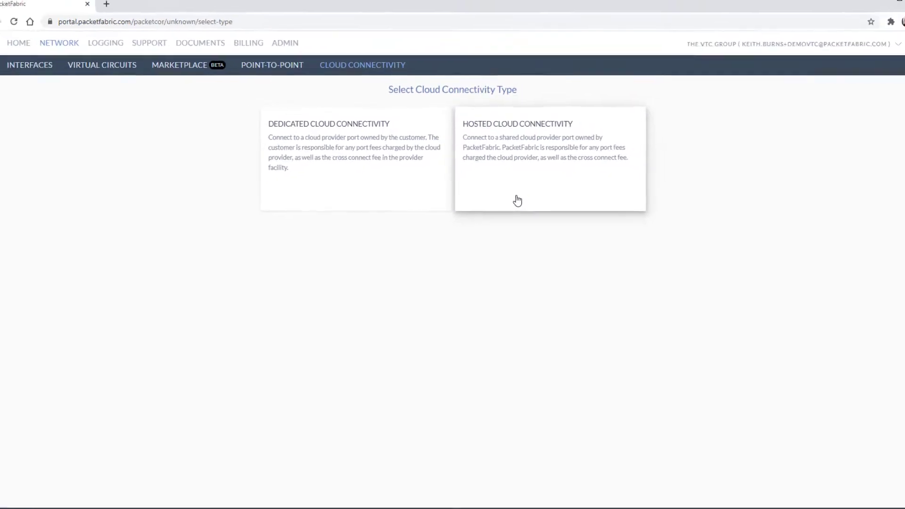
{"action": "left_click", "coordinate": [513, 196]}
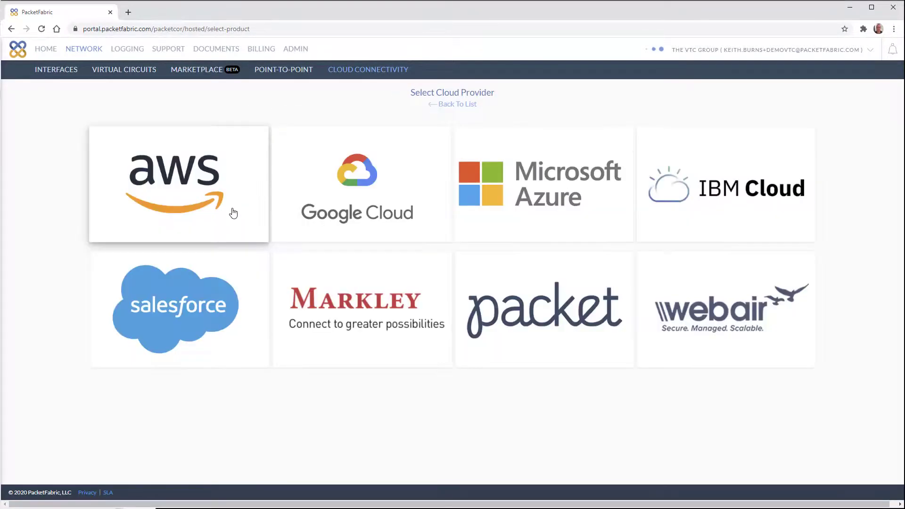
{"action": "left_click", "coordinate": [233, 210]}
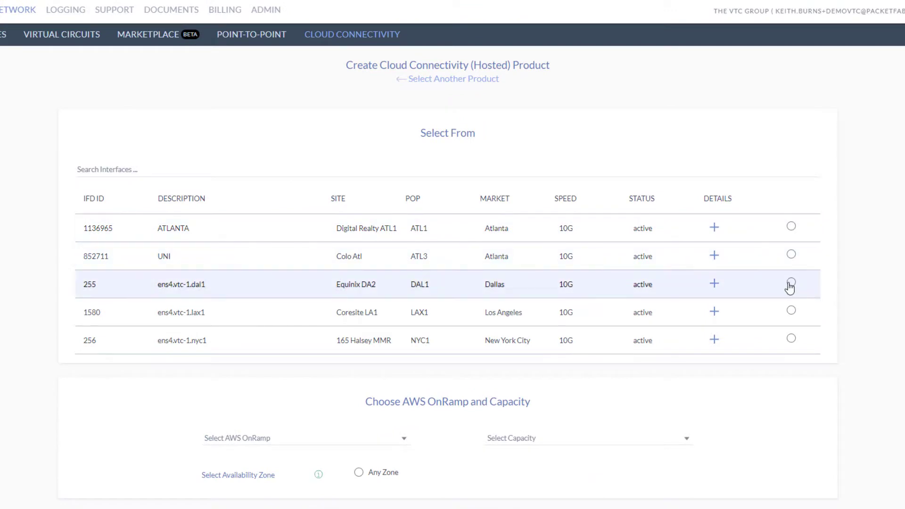
Select ens4.vtc-1.dal1 in Dallas as the source interface and US East 1 (North Virginia) - Equinix DA2 - Dallas as the AWS OnRamp.
{"action": "left_click", "coordinate": [791, 283]}
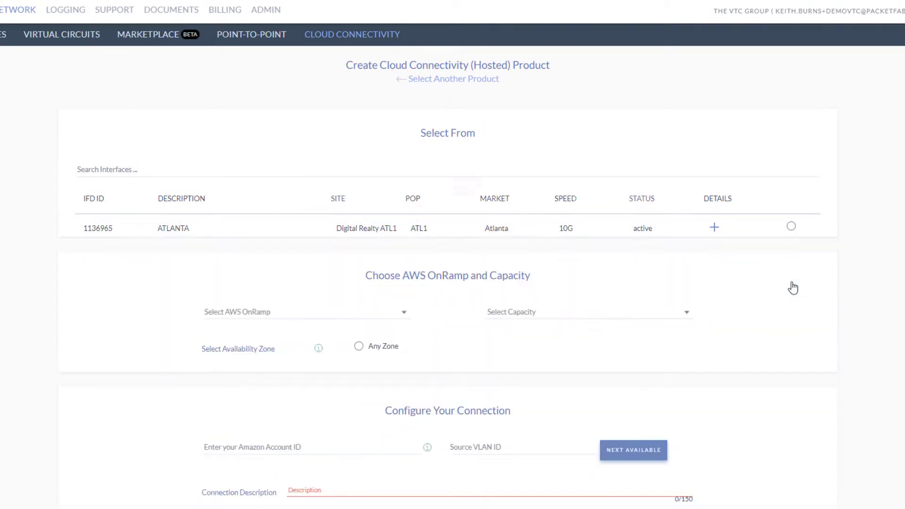
{"action": "left_click", "coordinate": [349, 316]}
{"action": "left_click", "coordinate": [267, 372]}
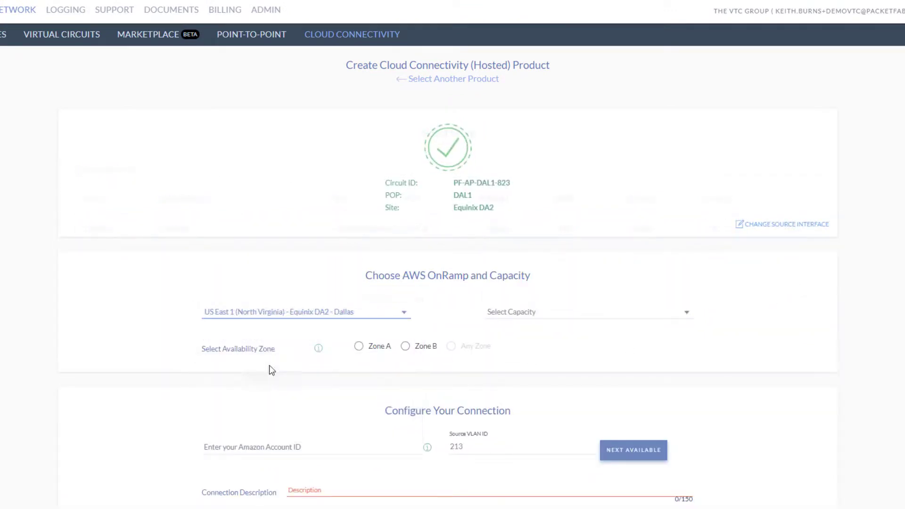
Set the AWS OnRamp capacity to 50Mbps and select Zone A as the availability zone.
{"action": "left_click", "coordinate": [568, 313]}
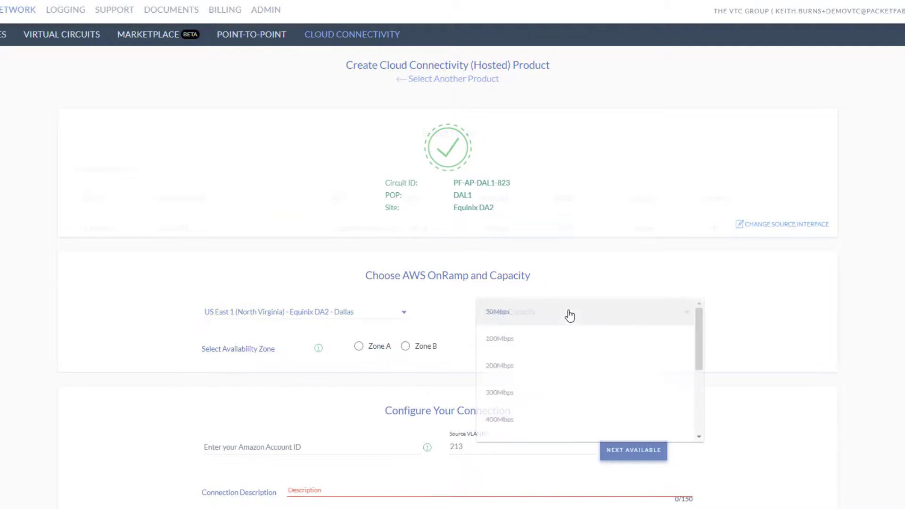
{"action": "left_click", "coordinate": [534, 321]}
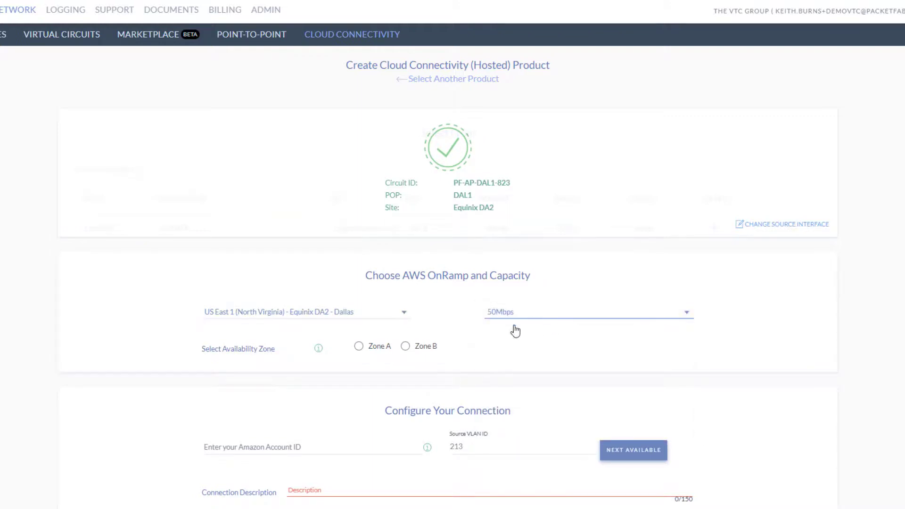
{"action": "left_click", "coordinate": [359, 348]}
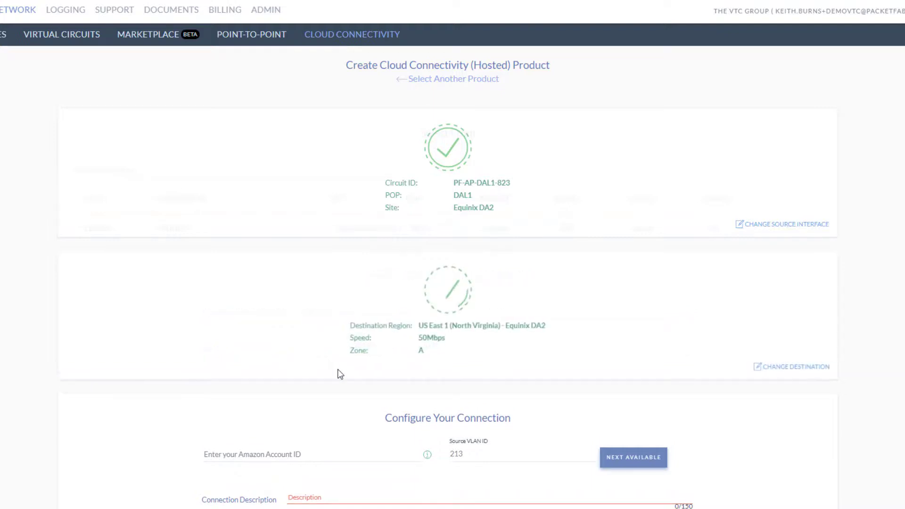
Fill in the Amazon account ID and describe the connection as "DAL to AWS".
{"action": "left_click", "coordinate": [239, 454]}
{"action": "key", "text": "ctrl+v"}
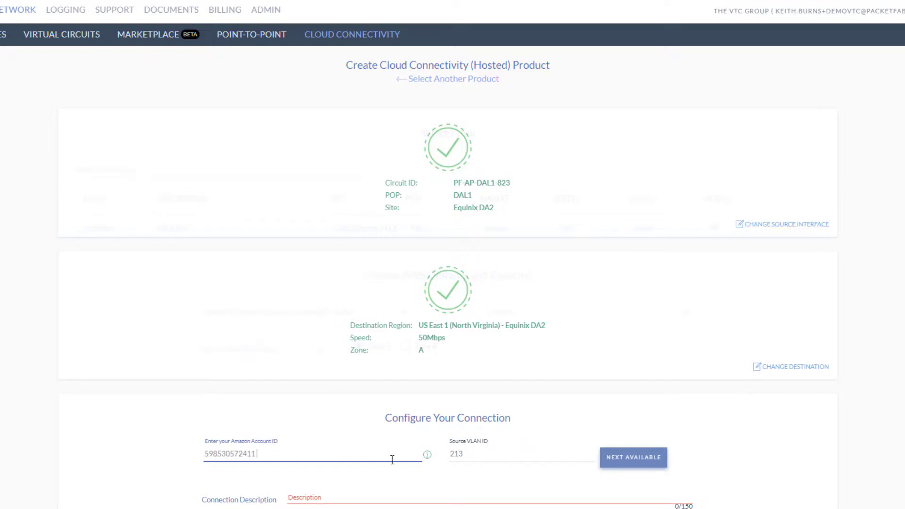
{"action": "scroll", "coordinate": [390, 460], "scroll_direction": "down", "scroll_amount": 3}
{"action": "left_click", "coordinate": [334, 329]}
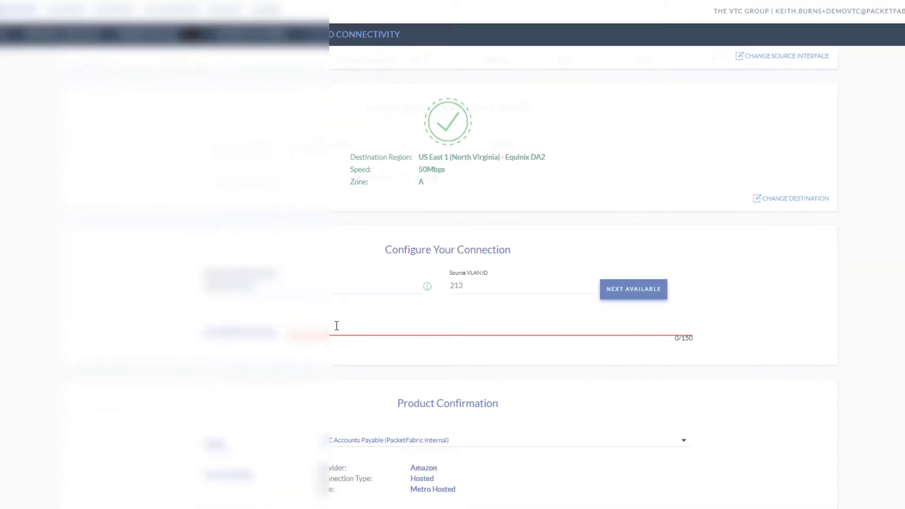
{"action": "type", "text": "AWS Direct"}
Place the order for the hosted AWS connection and acknowledge the product creation notice.
{"action": "scroll", "coordinate": [326, 379], "scroll_direction": "down", "scroll_amount": 4}
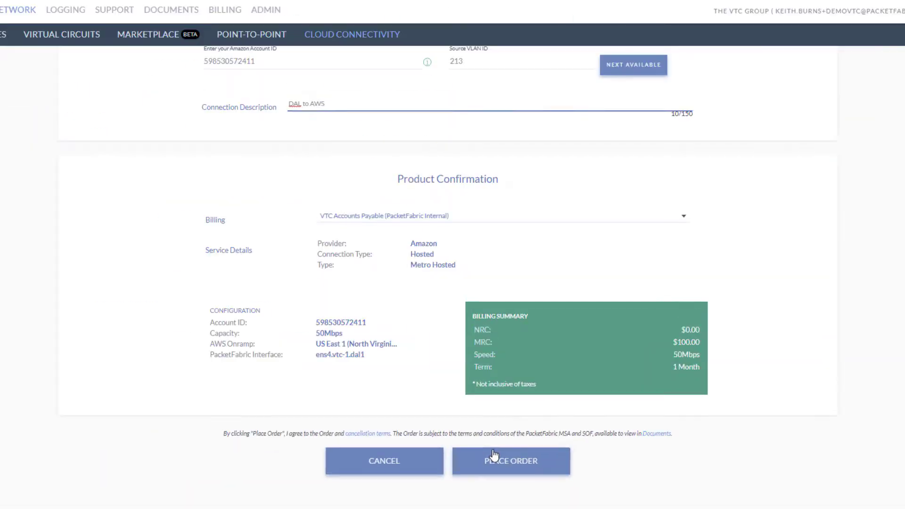
{"action": "left_click", "coordinate": [328, 466]}
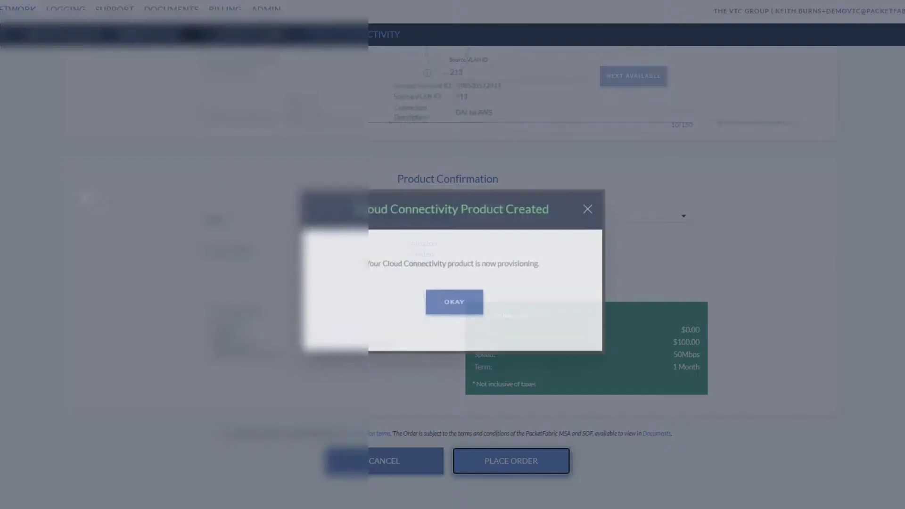
{"action": "left_click", "coordinate": [436, 308]}
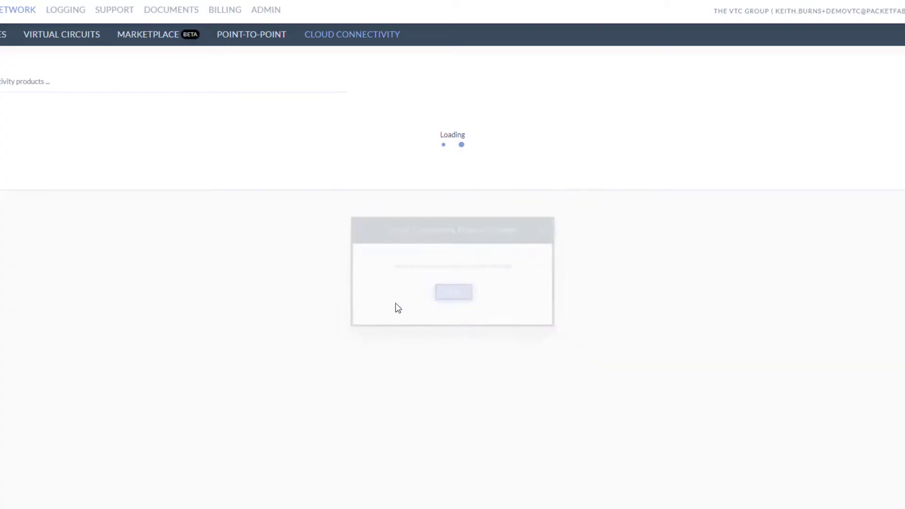